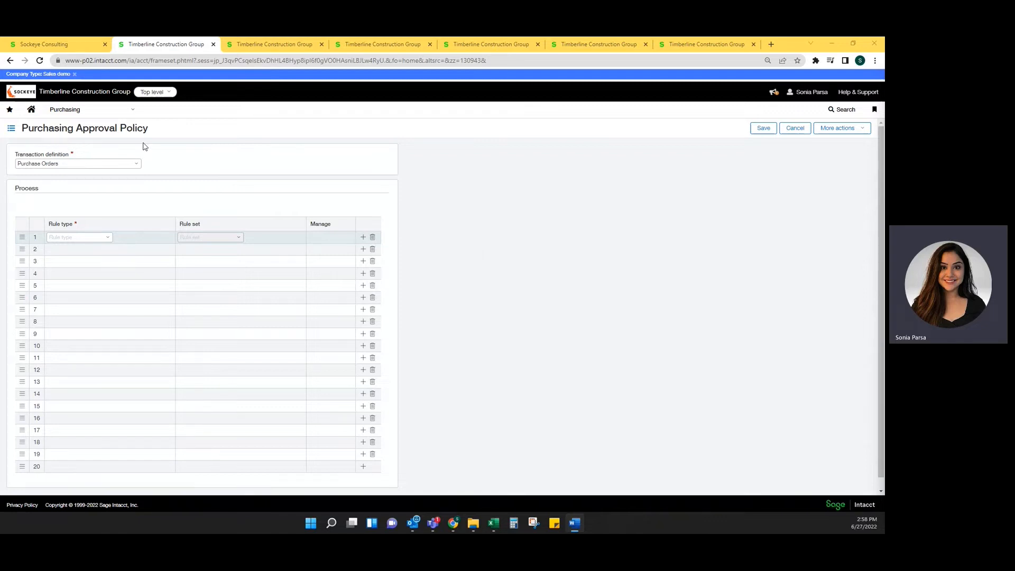
Create a new purchasing approval policy for the Purchase Orders transaction definition
{"action": "left_click", "coordinate": [116, 110]}
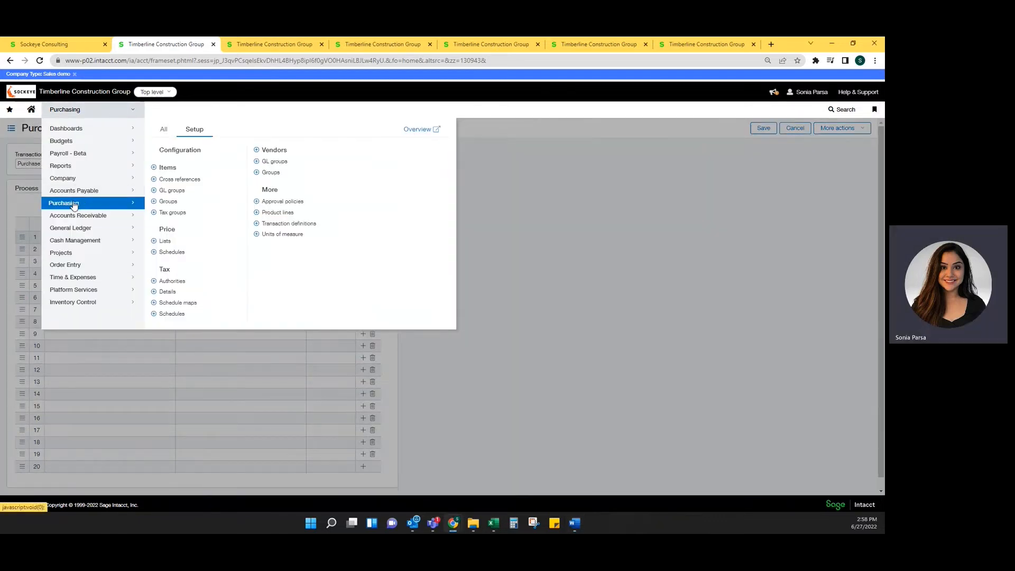
{"action": "left_click", "coordinate": [286, 201]}
{"action": "left_click", "coordinate": [486, 111]}
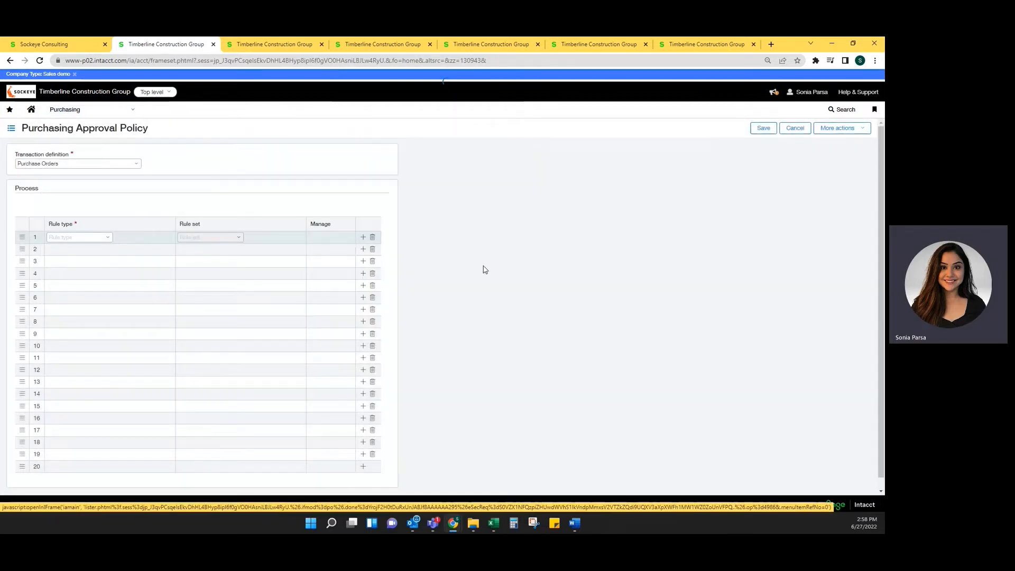
{"action": "left_click", "coordinate": [730, 130]}
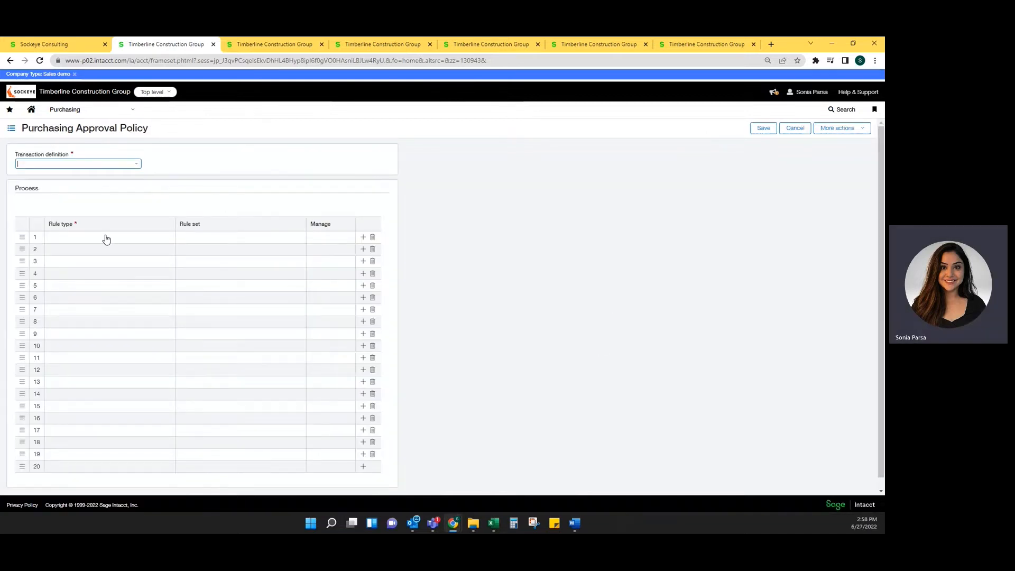
{"action": "left_click", "coordinate": [137, 164]}
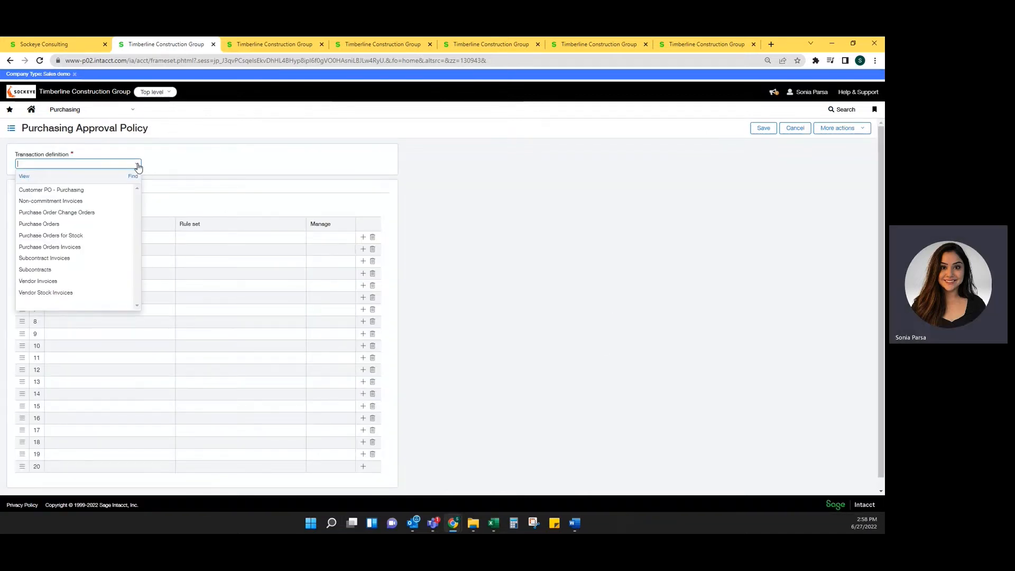
{"action": "left_click", "coordinate": [88, 227]}
Review the available approval rule types and set the policy's first rule to Department Approval
{"action": "left_click", "coordinate": [109, 236]}
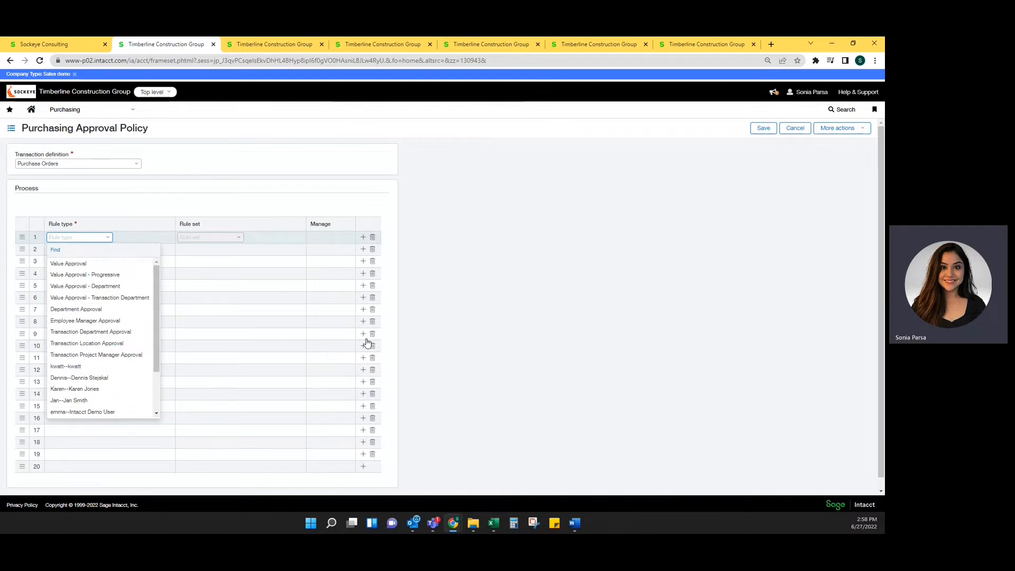
{"action": "left_click", "coordinate": [198, 254]}
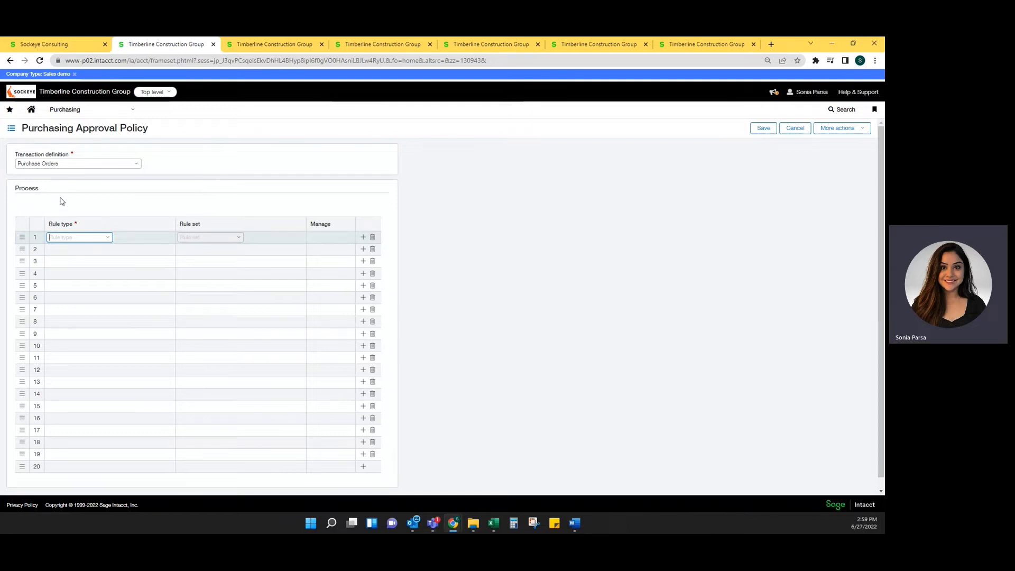
{"action": "left_click", "coordinate": [108, 238]}
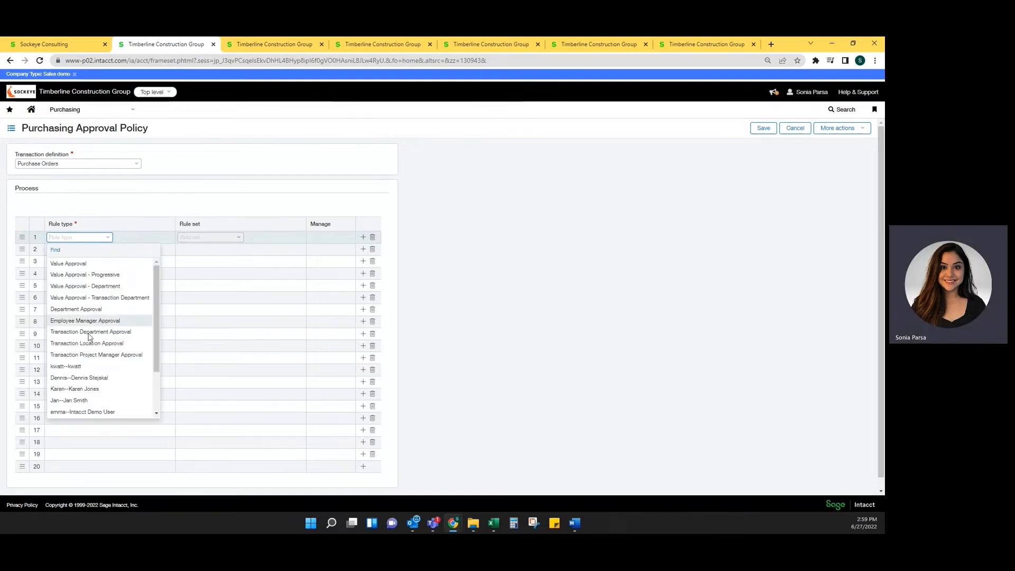
{"action": "scroll", "coordinate": [90, 337], "scroll_direction": "down", "scroll_amount": 2}
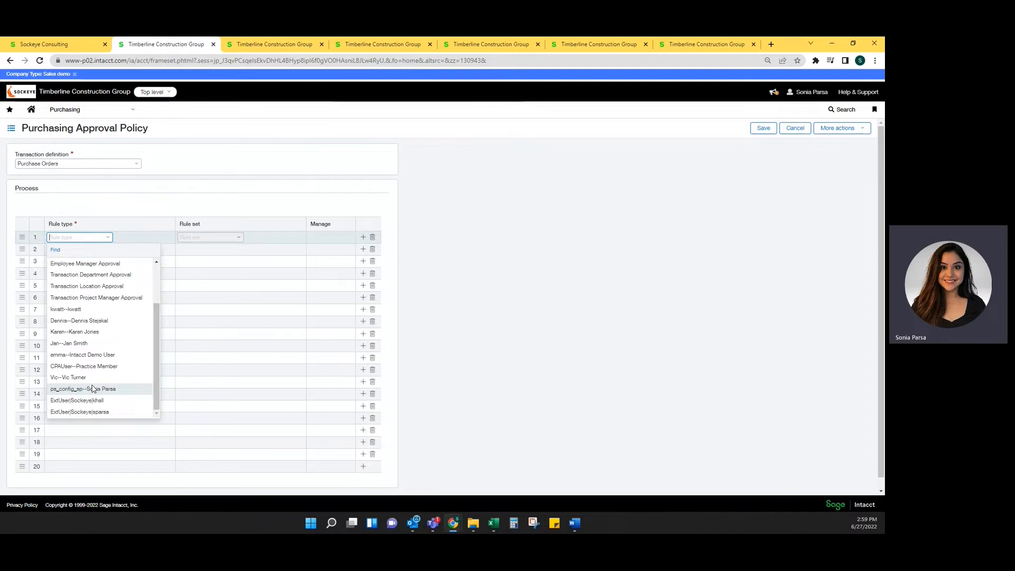
{"action": "scroll", "coordinate": [91, 389], "scroll_direction": "up", "scroll_amount": 3}
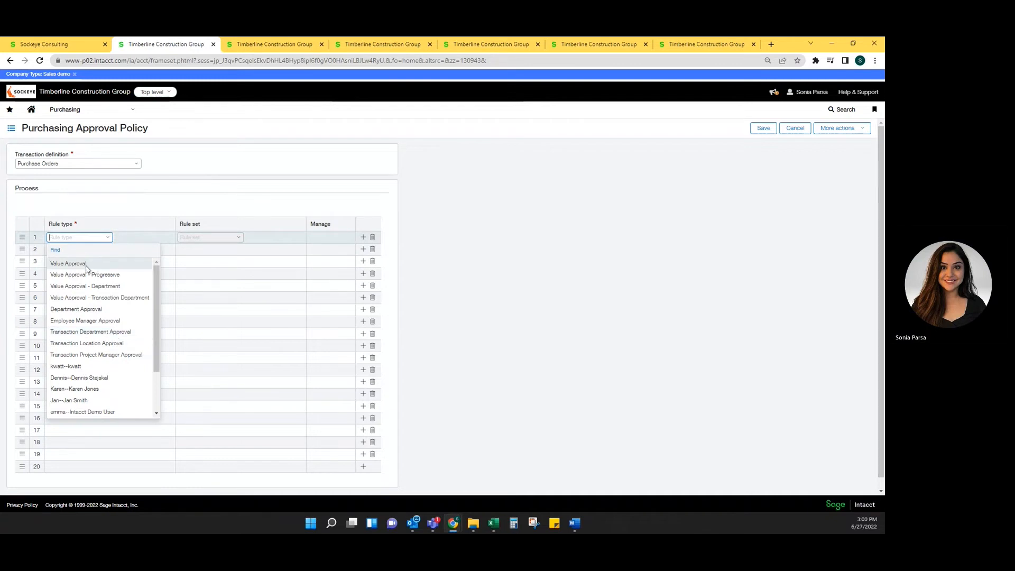
{"action": "left_click", "coordinate": [93, 310]}
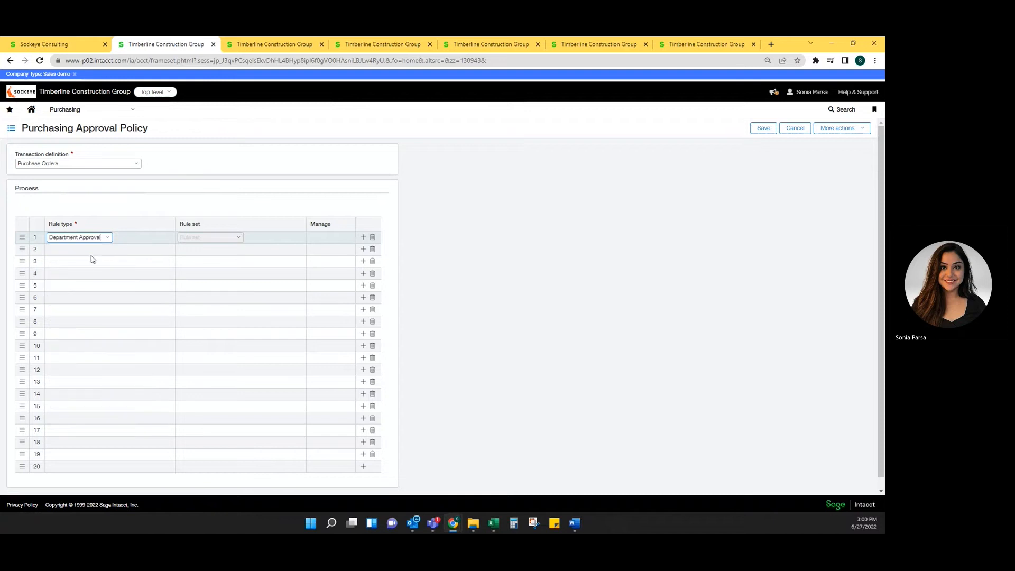
Add Transaction Project Manager Approval as the second rule and Value Approval as the third rule
{"action": "left_click", "coordinate": [109, 250]}
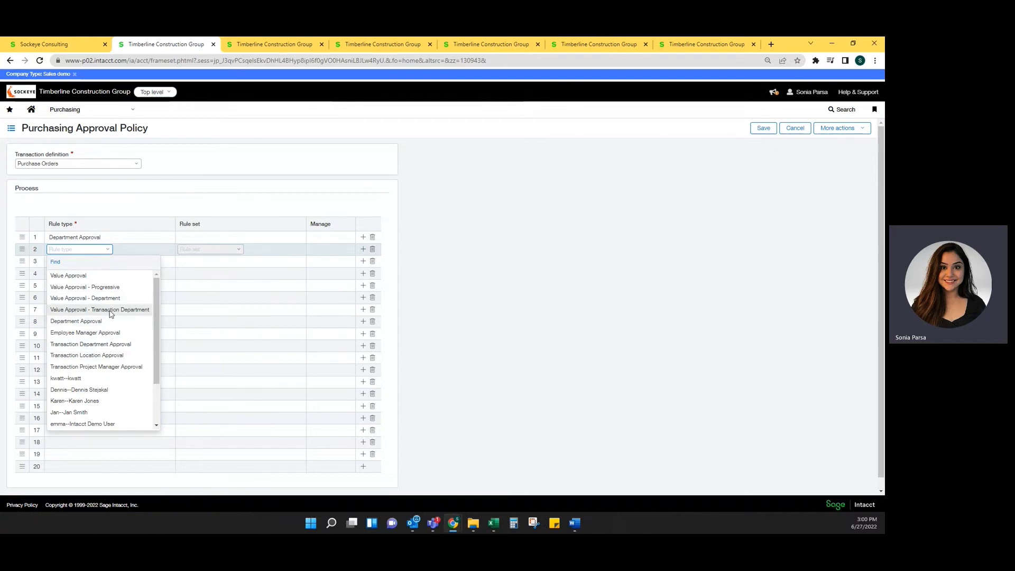
{"action": "left_click", "coordinate": [113, 368]}
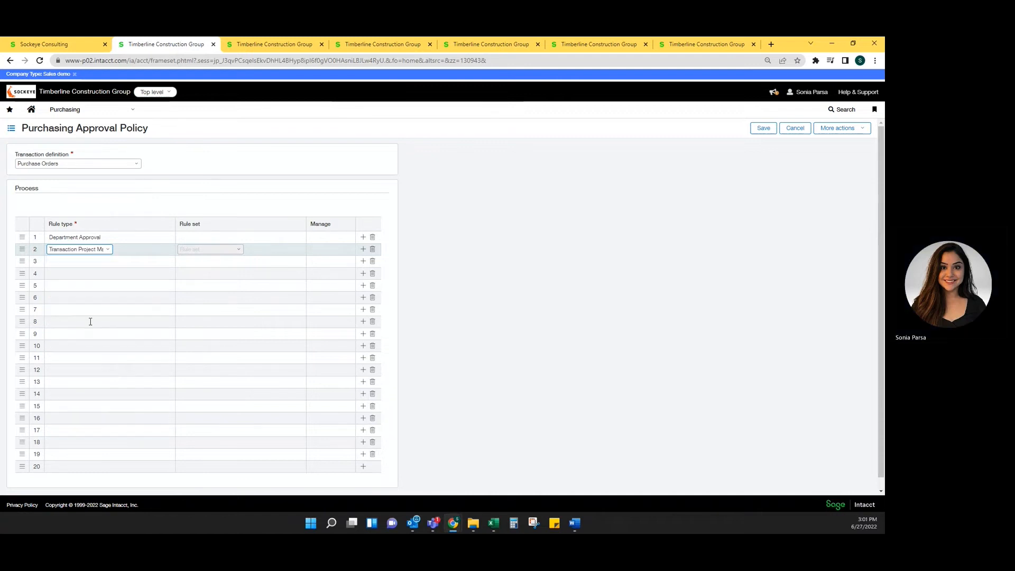
{"action": "left_click", "coordinate": [106, 262]}
{"action": "left_click", "coordinate": [106, 265]}
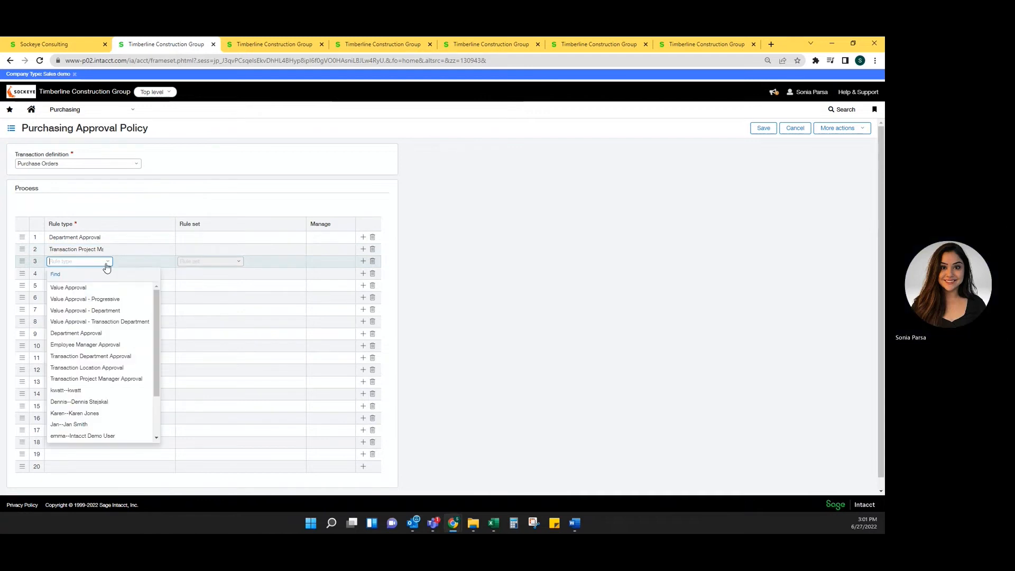
{"action": "left_click", "coordinate": [70, 288]}
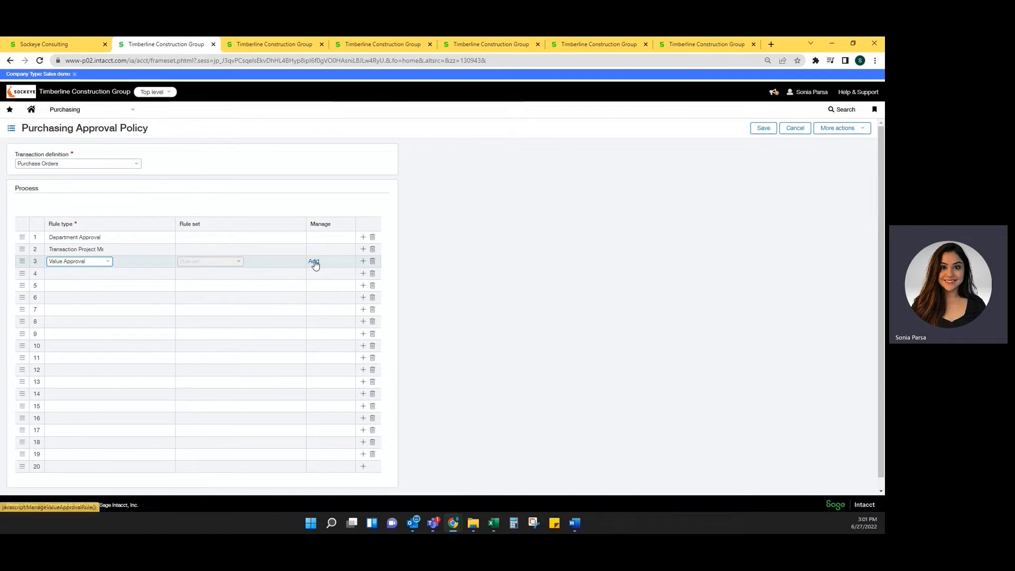
Add a rule set for Value Approval with a first level from 0.01 to 5,000 and one minimum approver
{"action": "left_click", "coordinate": [314, 262]}
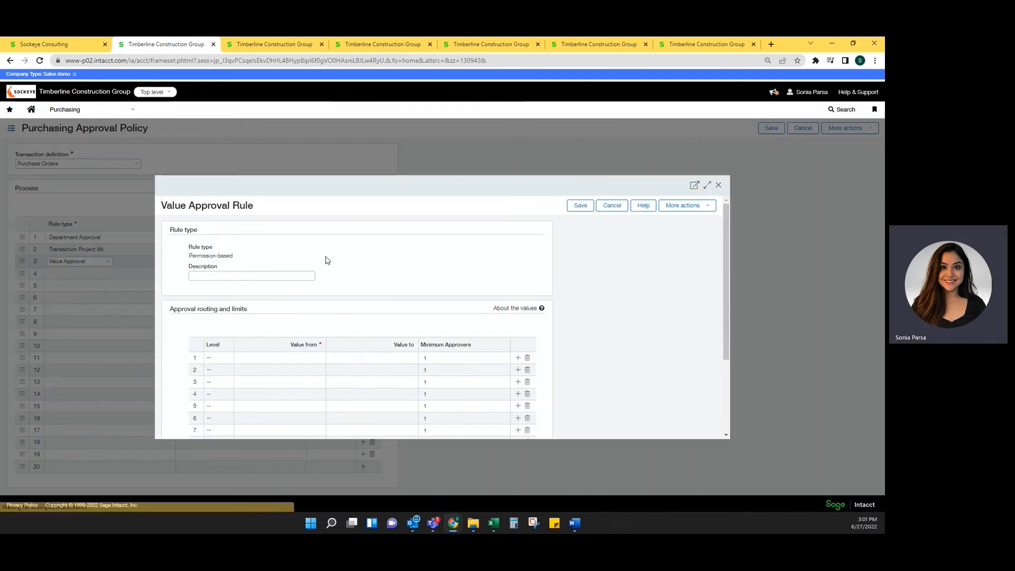
{"action": "scroll", "coordinate": [238, 271], "scroll_direction": "down", "scroll_amount": 3}
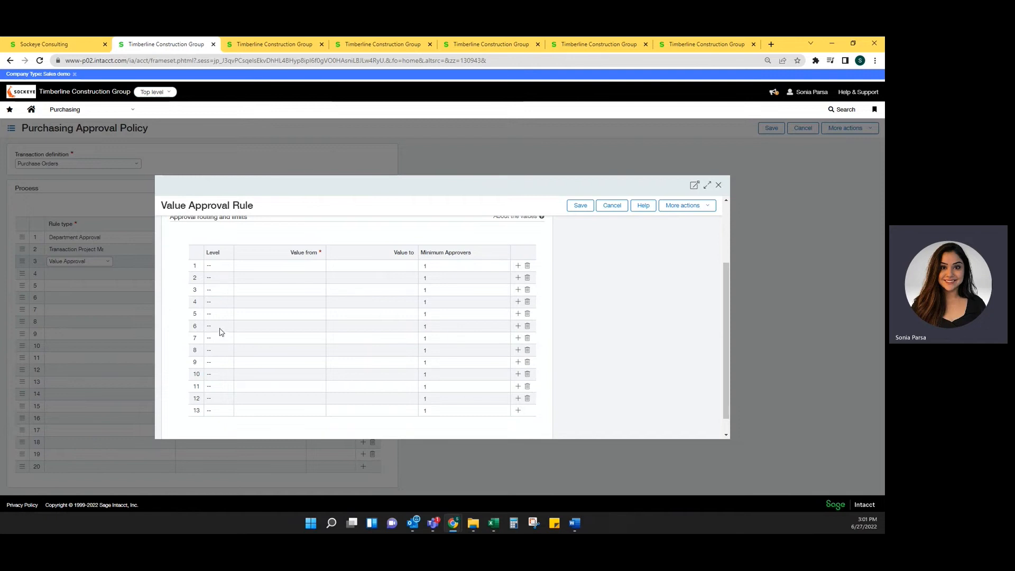
{"action": "left_click", "coordinate": [289, 266]}
{"action": "type", "text": "0.01"}
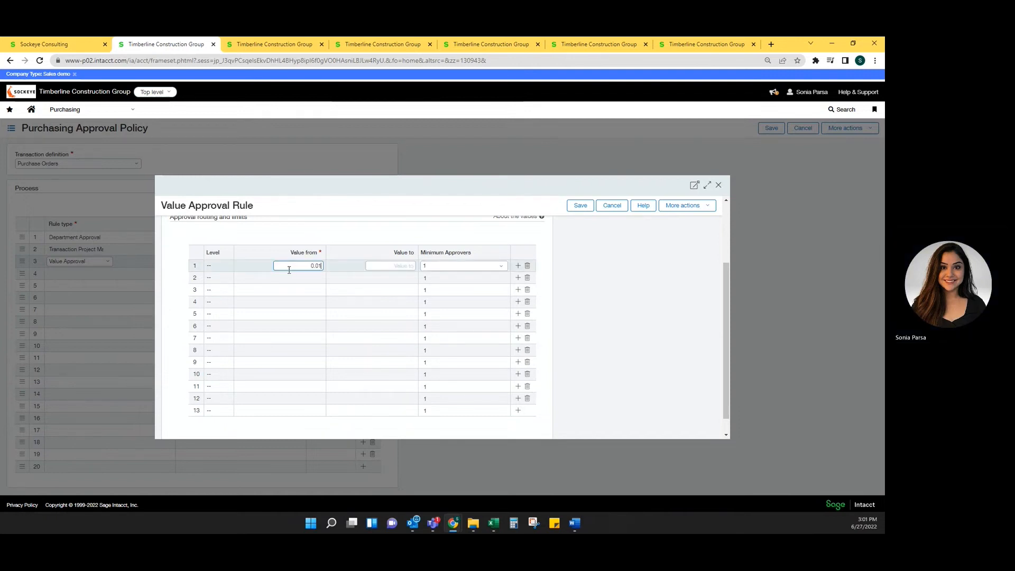
{"action": "key", "text": "Tab"}
{"action": "type", "text": "5000"}
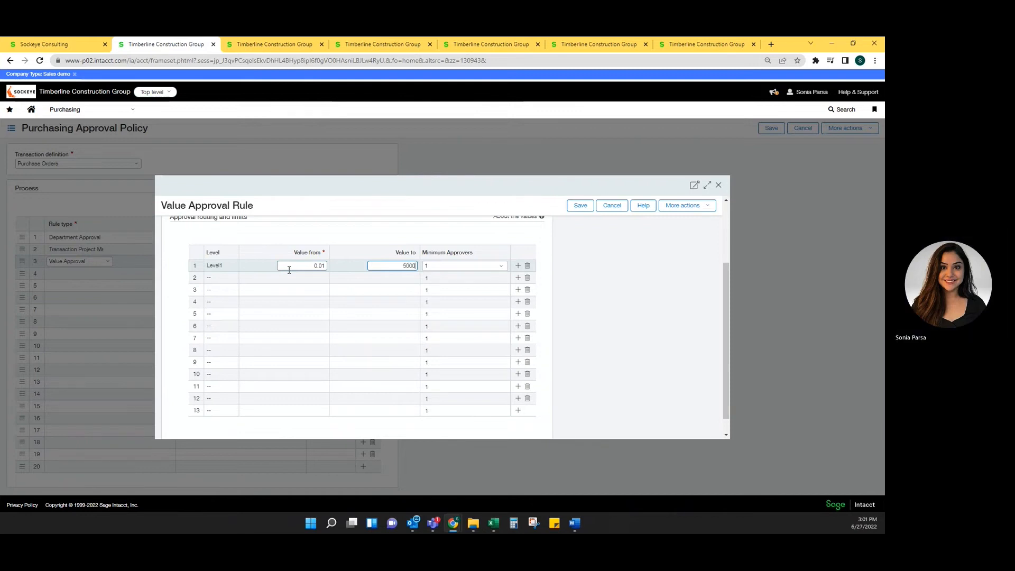
{"action": "key", "text": "Tab"}
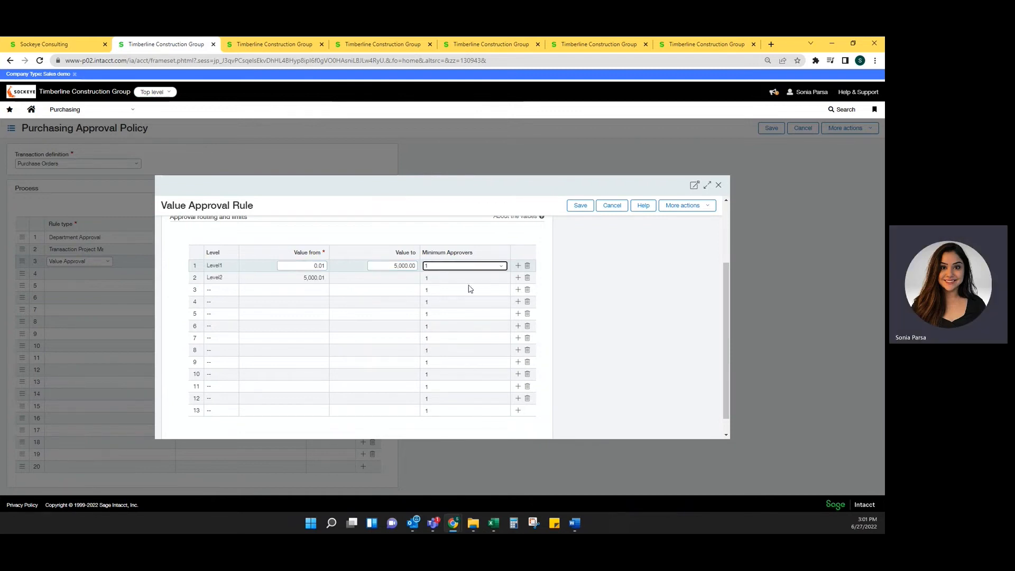
{"action": "left_click", "coordinate": [503, 269]}
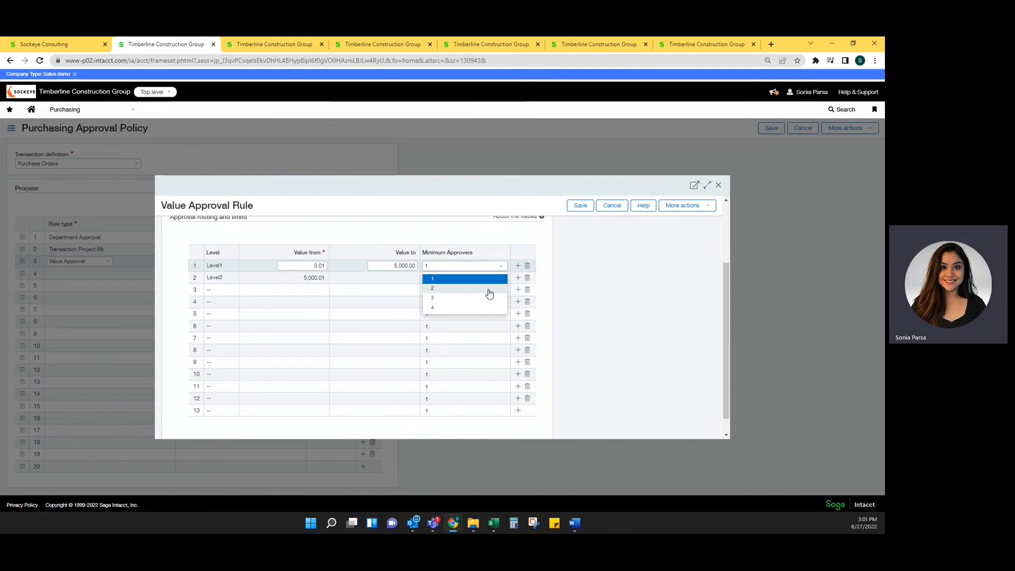
Set the second level's upper limit to 25,000, leave the third level without an upper limit, and save the value approval rule
{"action": "left_click", "coordinate": [348, 281]}
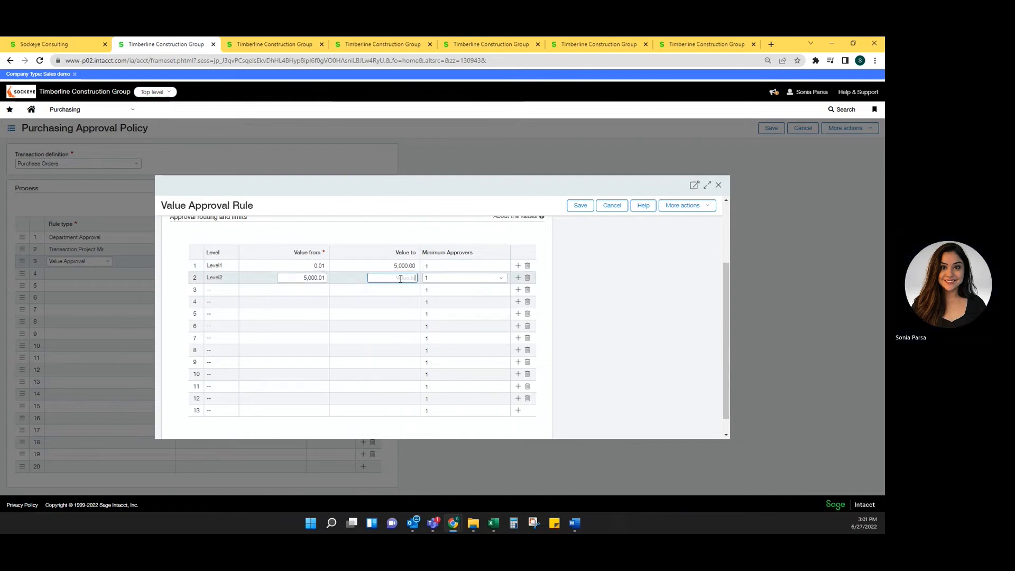
{"action": "type", "text": "25,000"}
{"action": "key", "text": "Tab"}
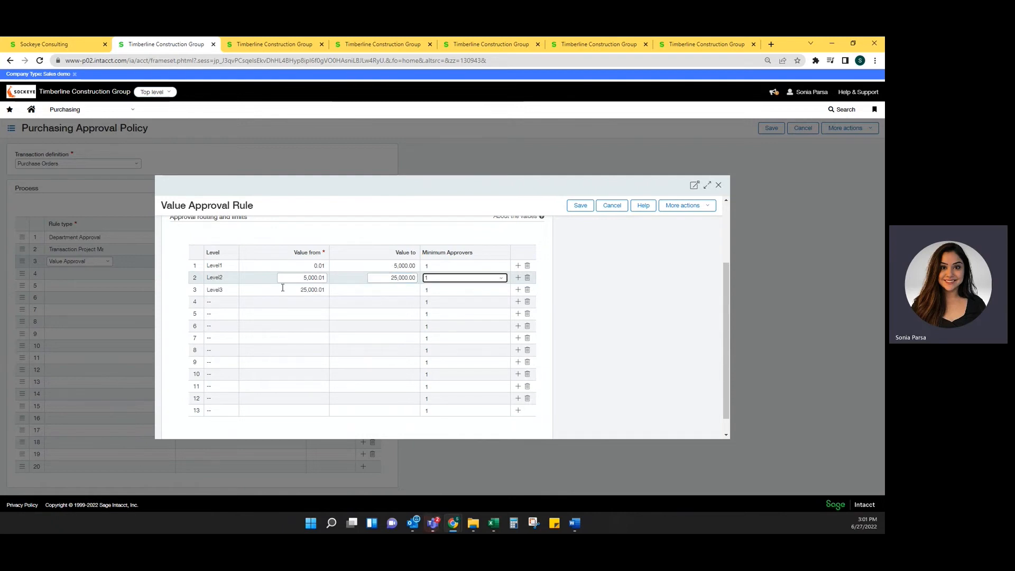
{"action": "left_click", "coordinate": [393, 290]}
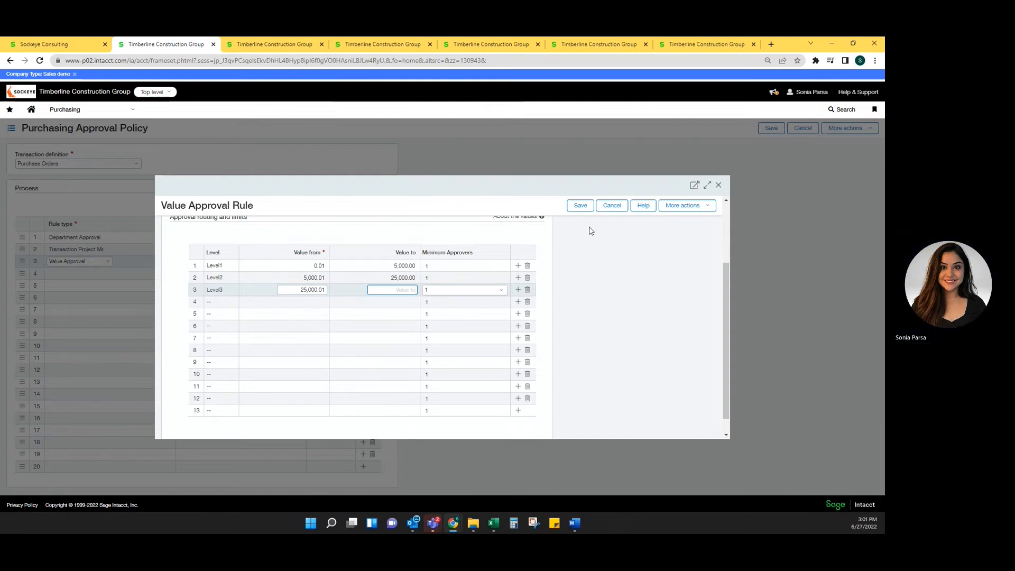
{"action": "left_click", "coordinate": [581, 208]}
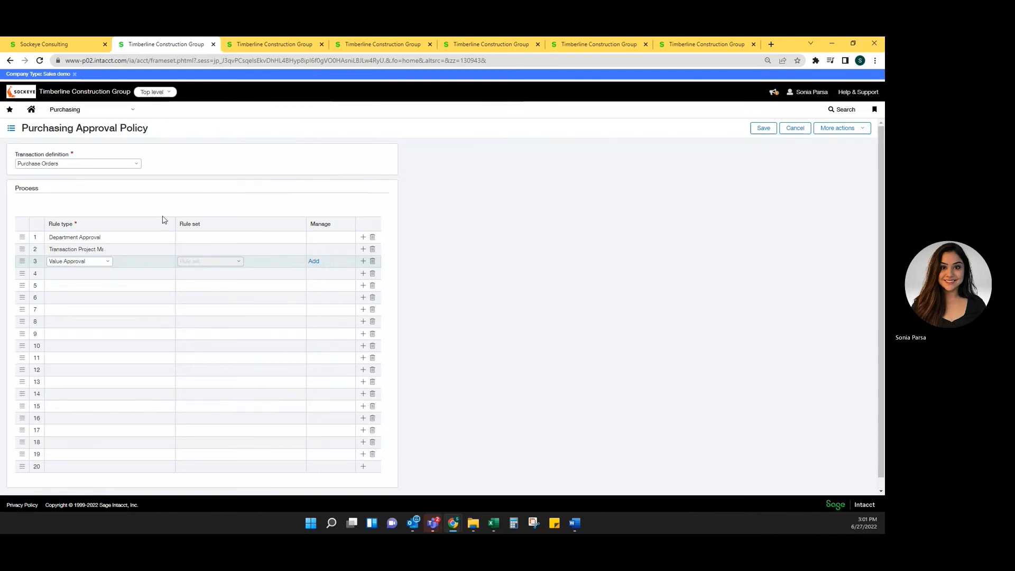
Examine the managers assigned to the departments, the open employee record, the GC-DAL location and the LaQuinta - Houston project
{"action": "left_click", "coordinate": [262, 45]}
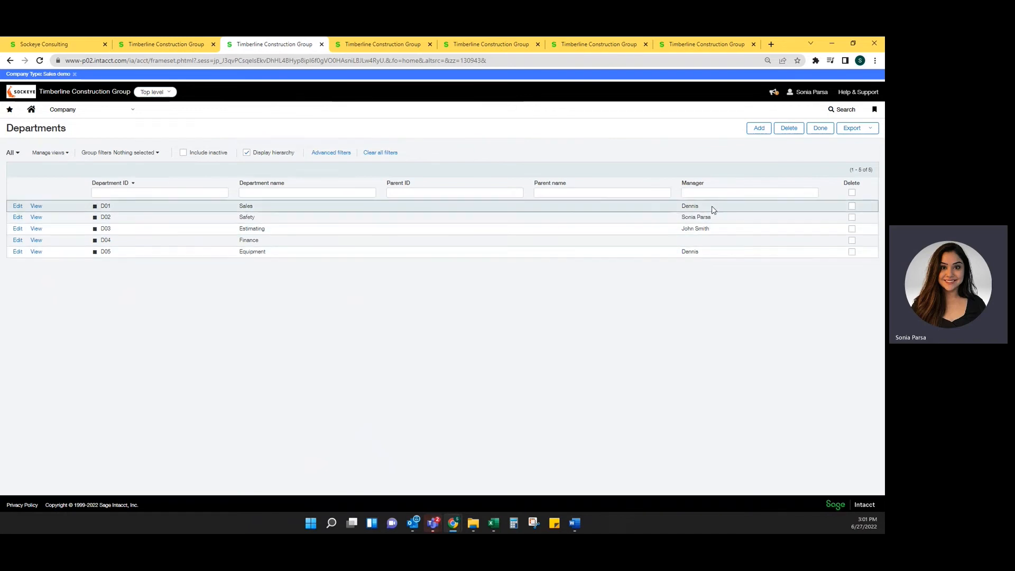
{"action": "left_click", "coordinate": [384, 45]}
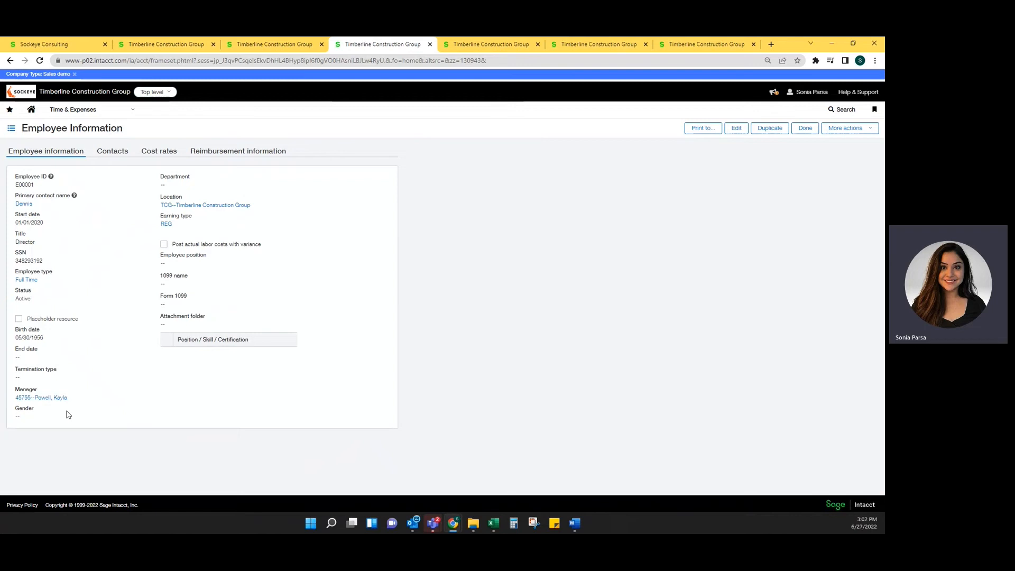
{"action": "left_click", "coordinate": [487, 44]}
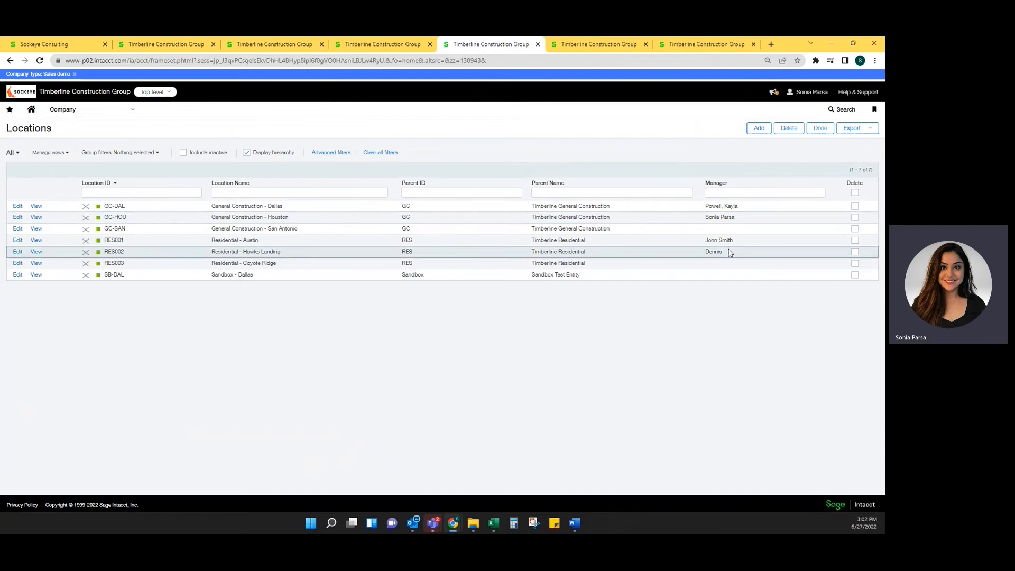
{"action": "left_click", "coordinate": [35, 207]}
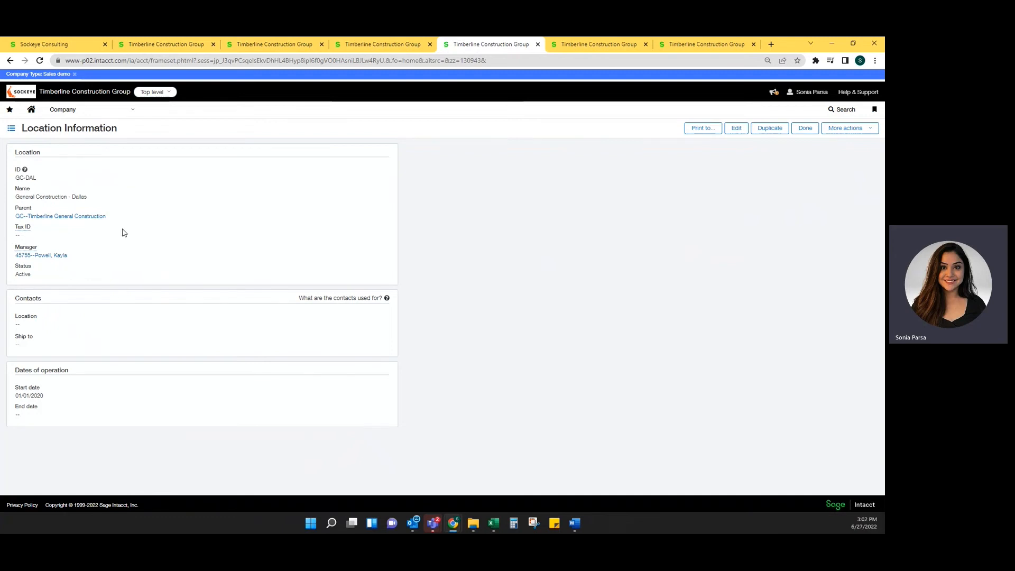
{"action": "left_click", "coordinate": [584, 44]}
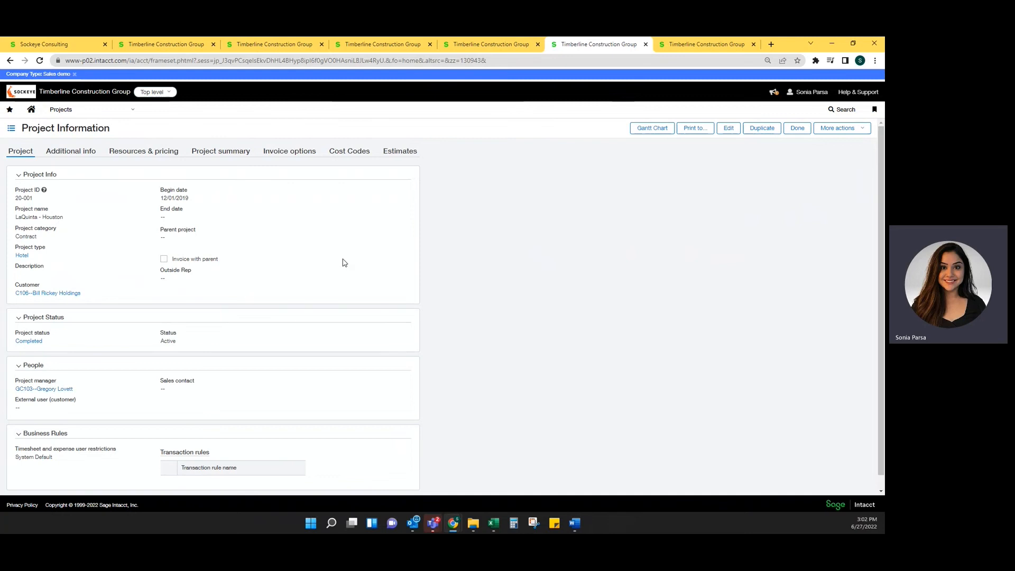
Save the default delegate and the approver delegate assignments in the purchasing configuration
{"action": "left_click", "coordinate": [689, 46]}
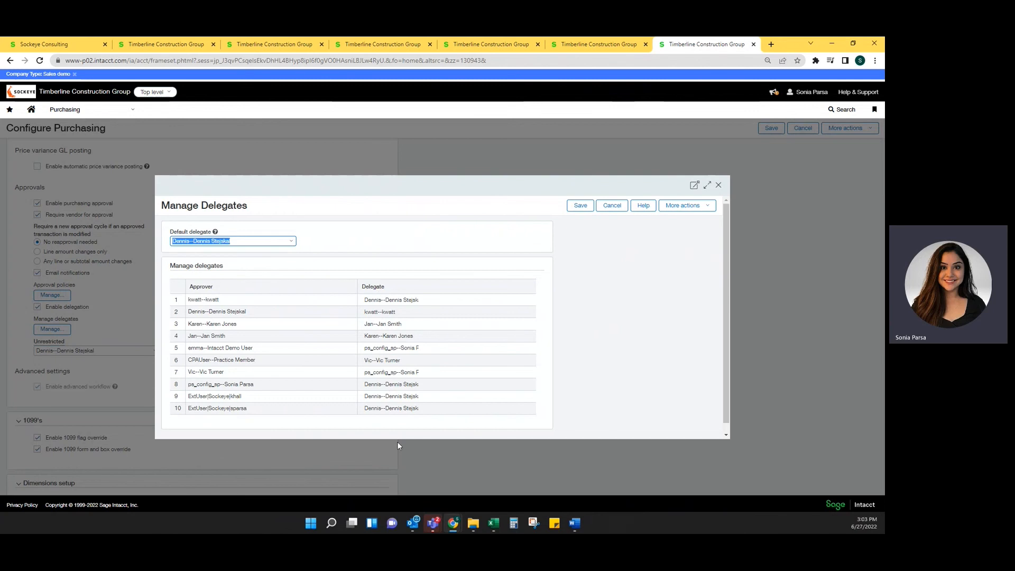
{"action": "left_click", "coordinate": [580, 205]}
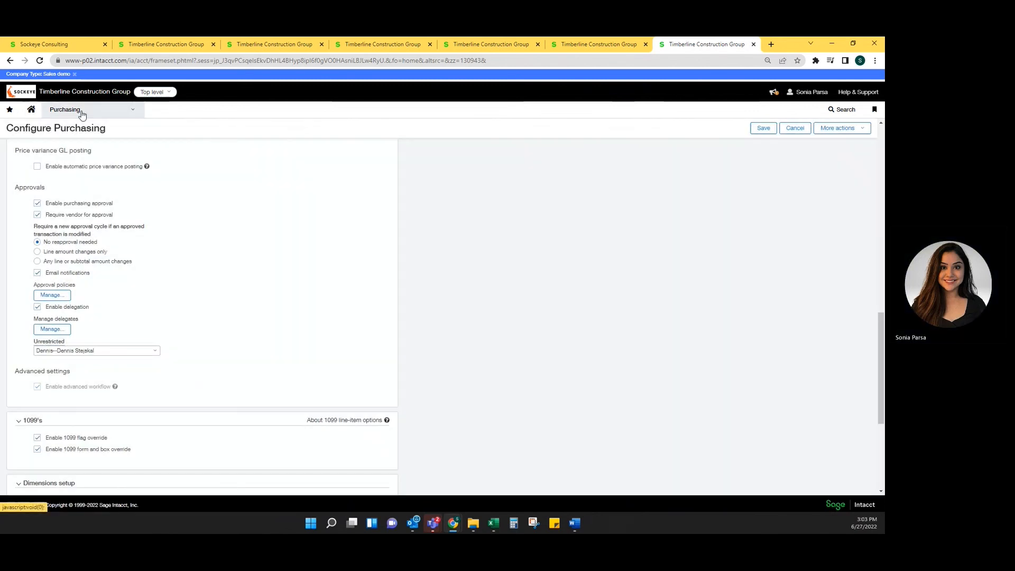
{"action": "left_click", "coordinate": [79, 109]}
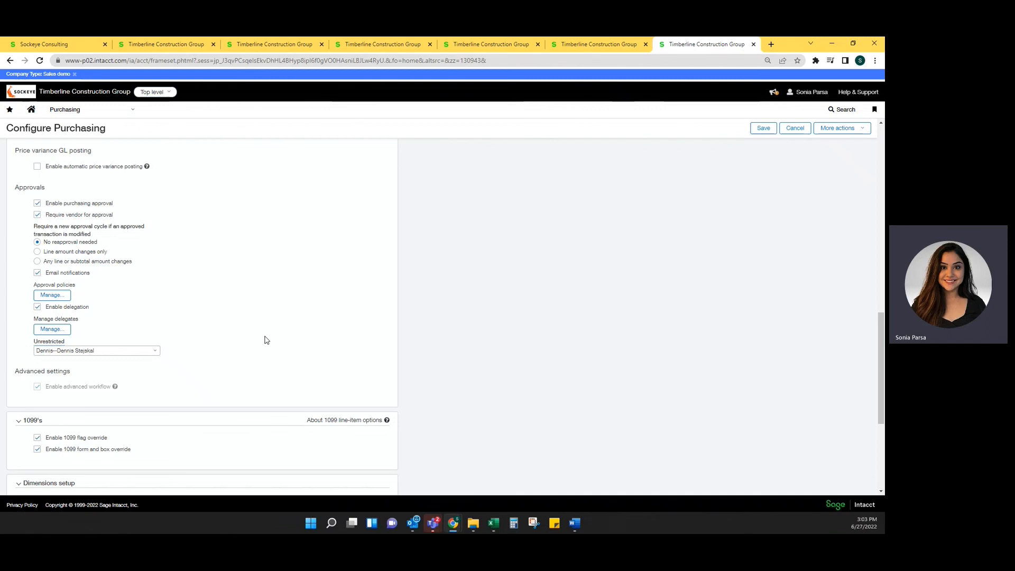
Check the approval delegation settings, save the purchasing configuration and switch to Word
{"action": "scroll", "coordinate": [266, 340], "scroll_direction": "up", "scroll_amount": 2}
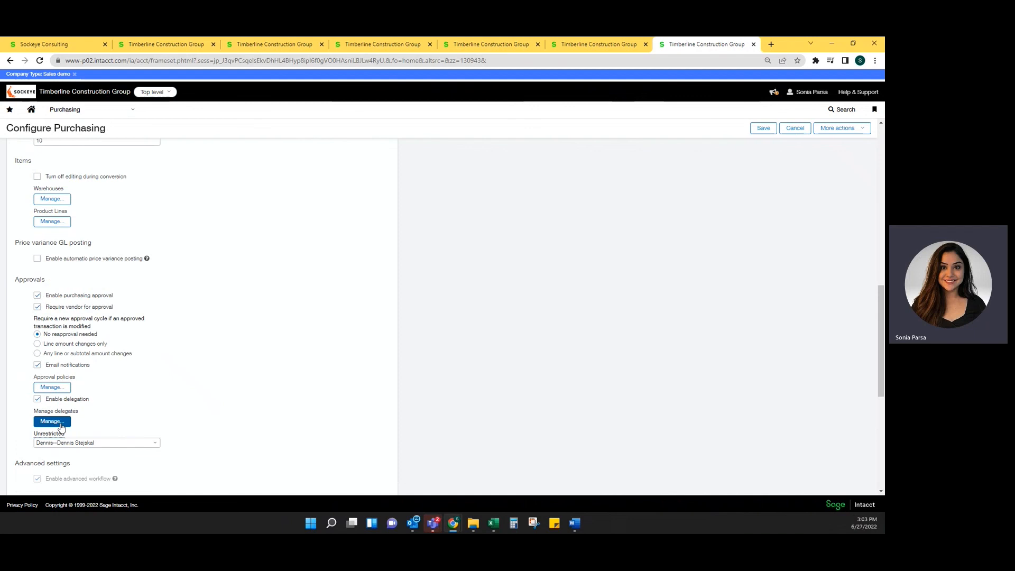
{"action": "left_click", "coordinate": [61, 425]}
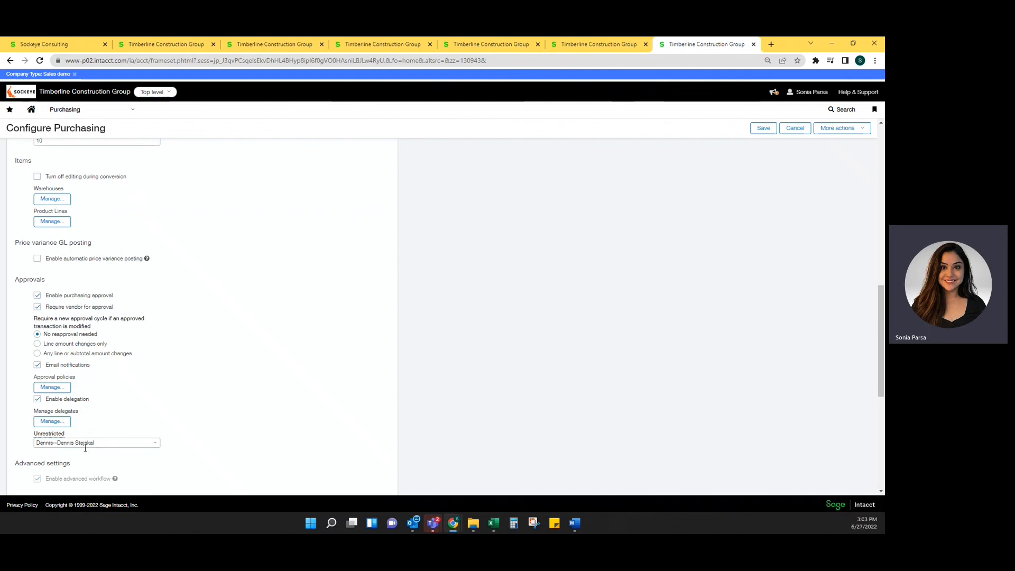
{"action": "left_click", "coordinate": [37, 399]}
{"action": "left_click", "coordinate": [763, 128]}
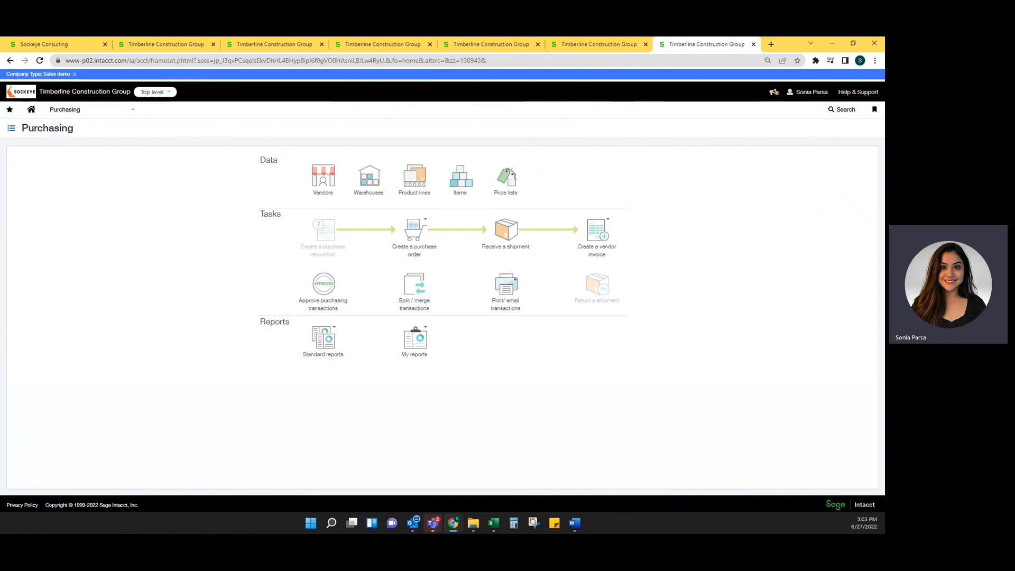
{"action": "left_click", "coordinate": [574, 523]}
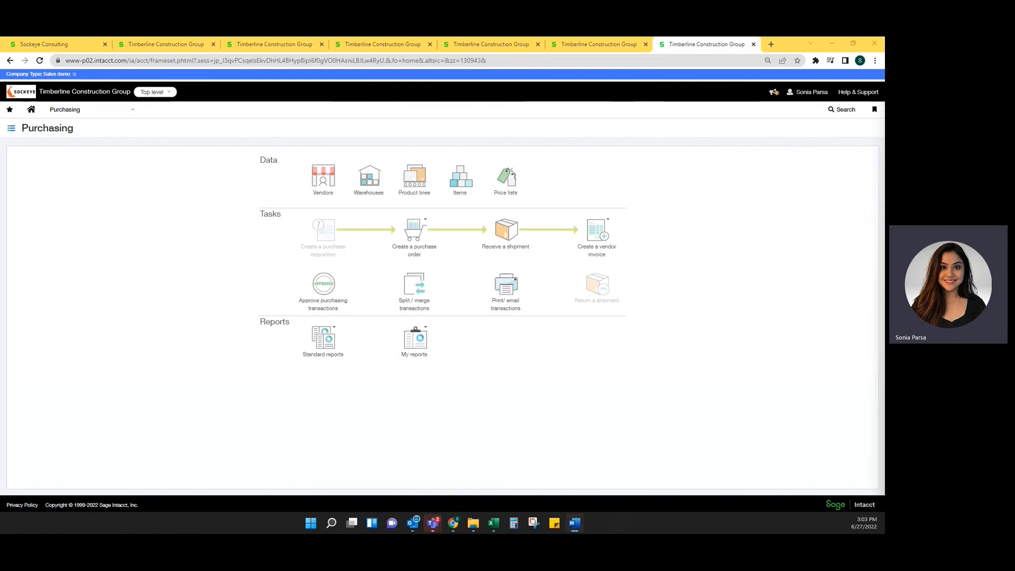